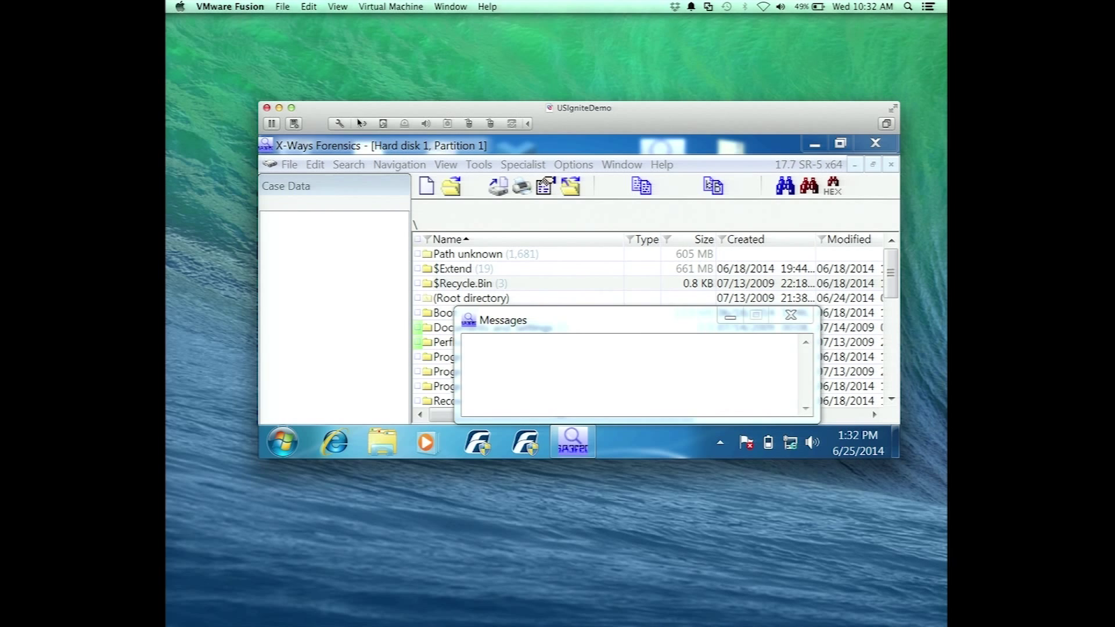
Maximize the VM and confirm the F-Response license service is running, then close the License Manager Monitor
{"action": "left_click", "coordinate": [292, 109]}
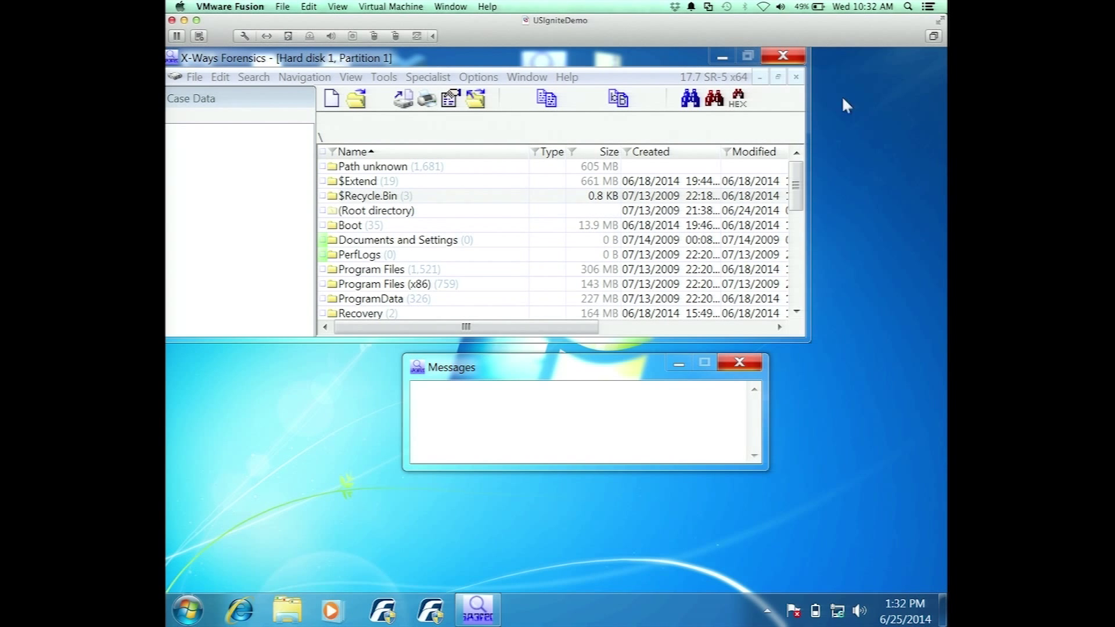
{"action": "left_click", "coordinate": [725, 58]}
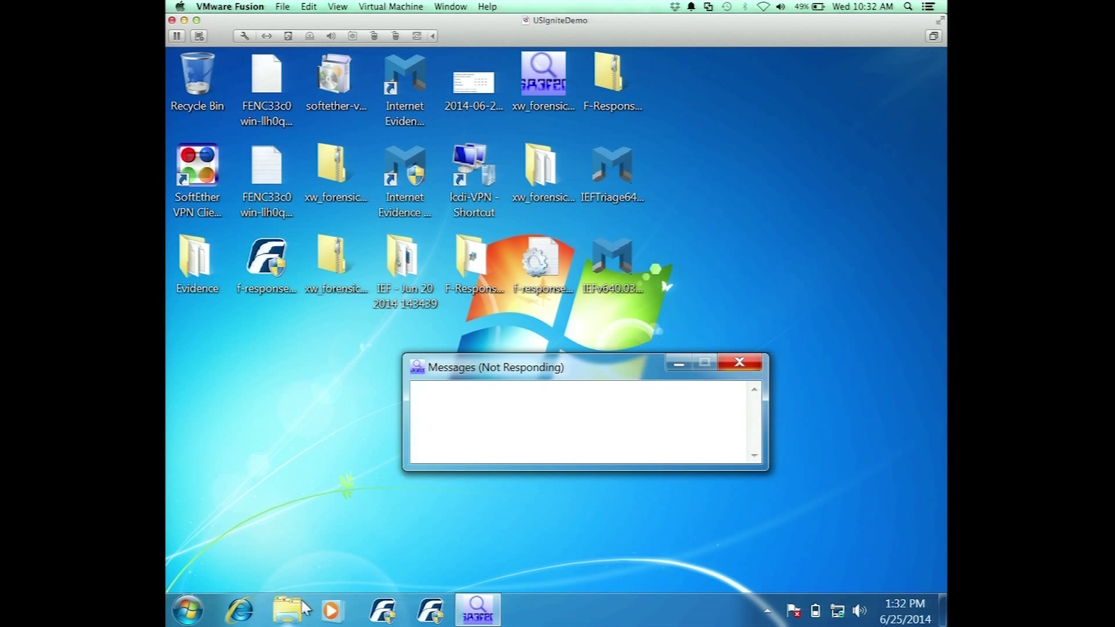
{"action": "left_click", "coordinate": [378, 613]}
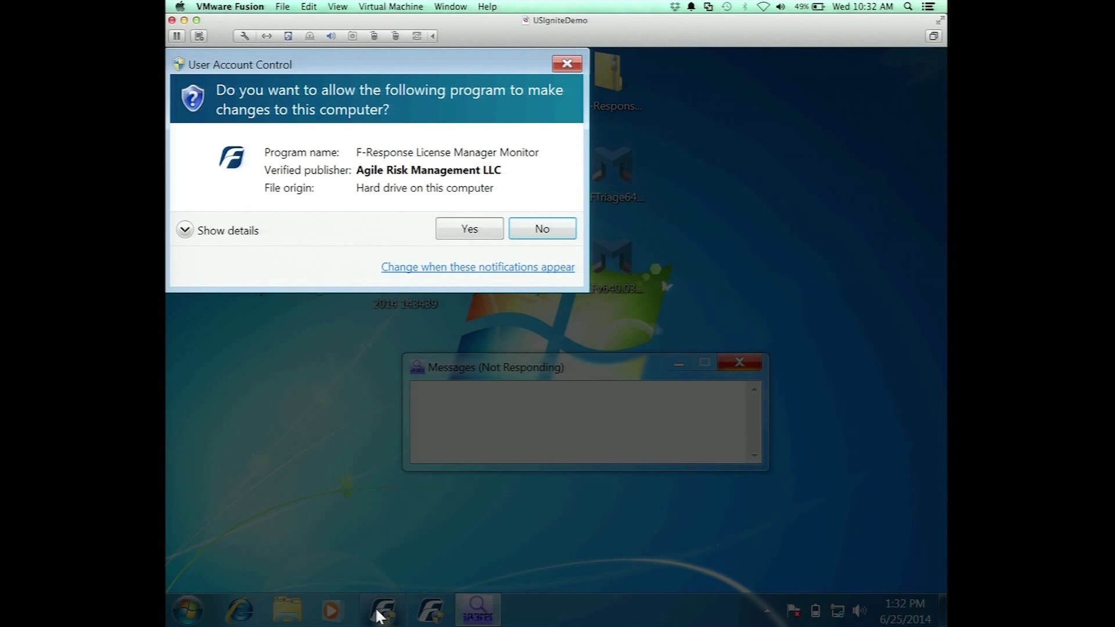
{"action": "left_click", "coordinate": [493, 233]}
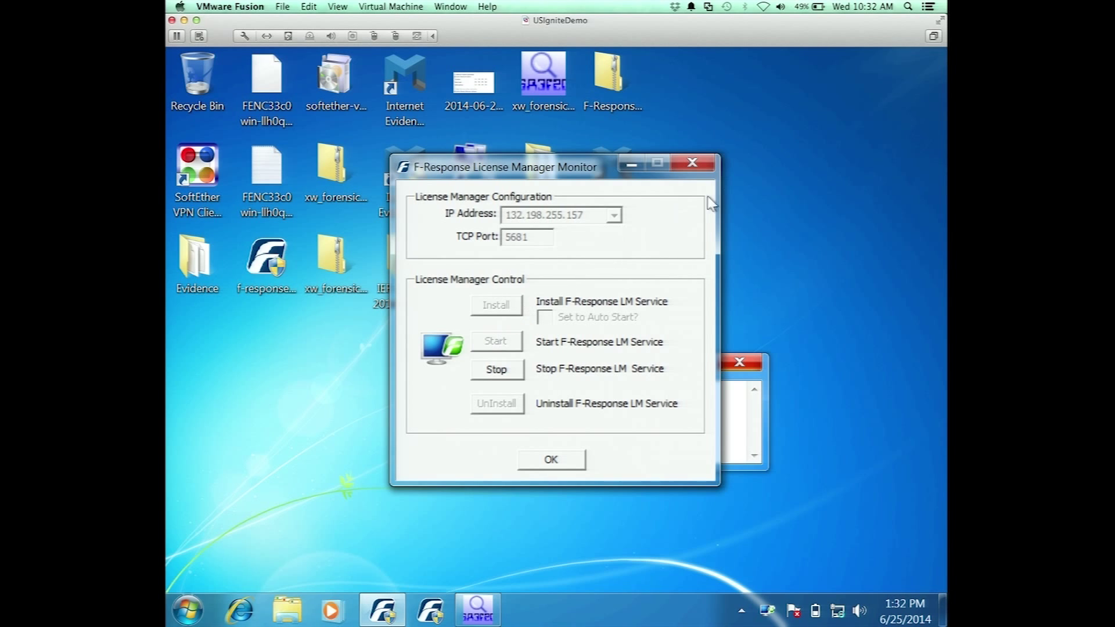
{"action": "left_click", "coordinate": [548, 458]}
Launch the F-Response Enterprise Management Console, allowing it through the UAC prompt
{"action": "left_click", "coordinate": [433, 609]}
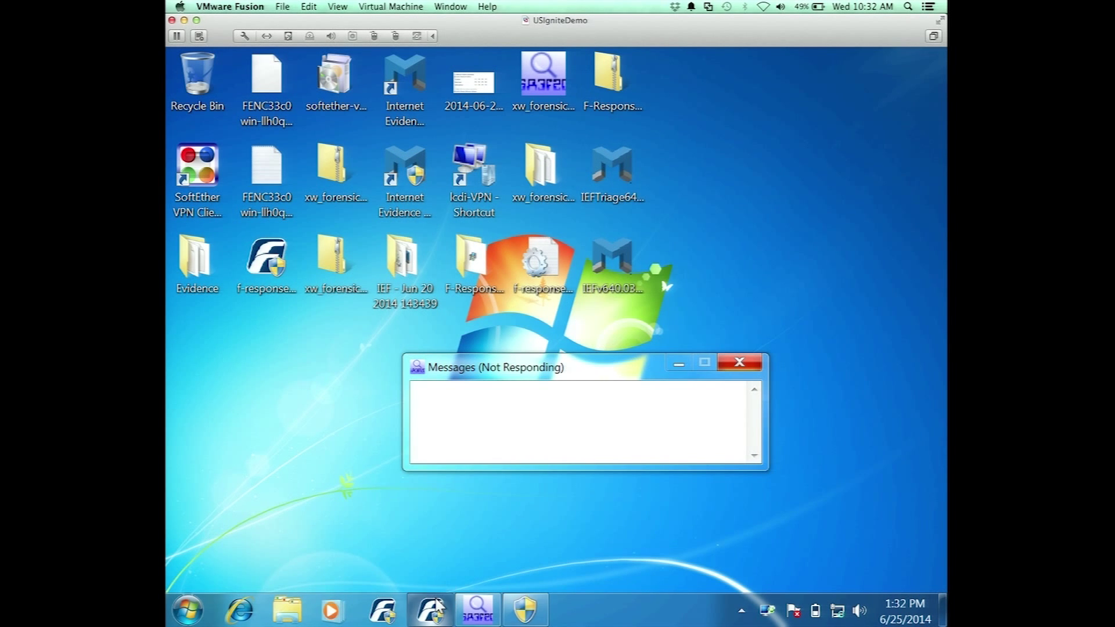
{"action": "left_click", "coordinate": [538, 606]}
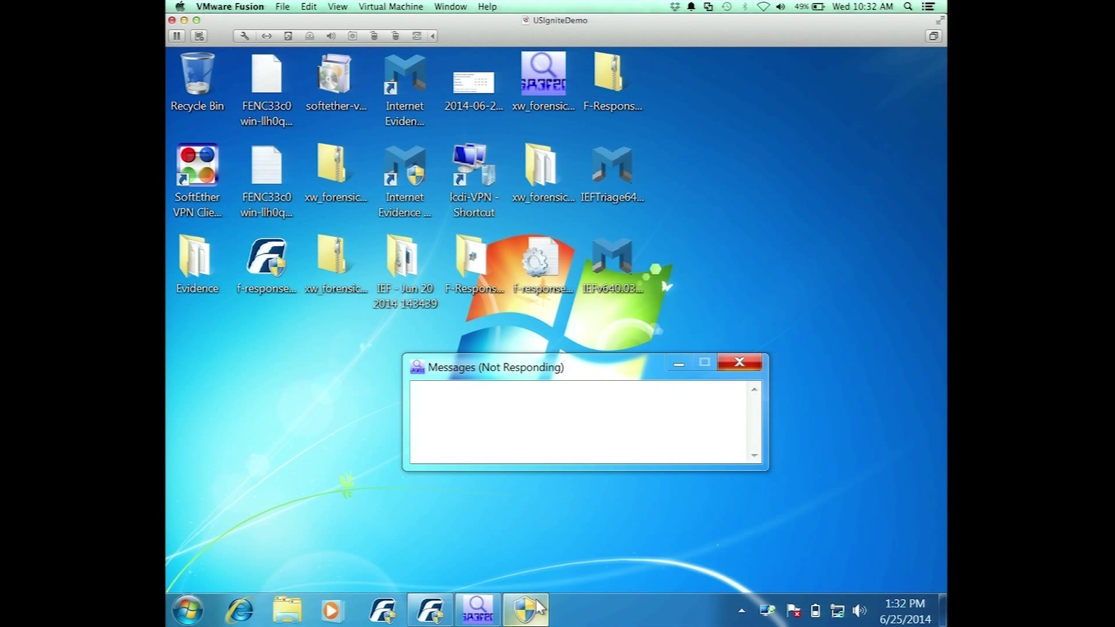
{"action": "left_click", "coordinate": [498, 246]}
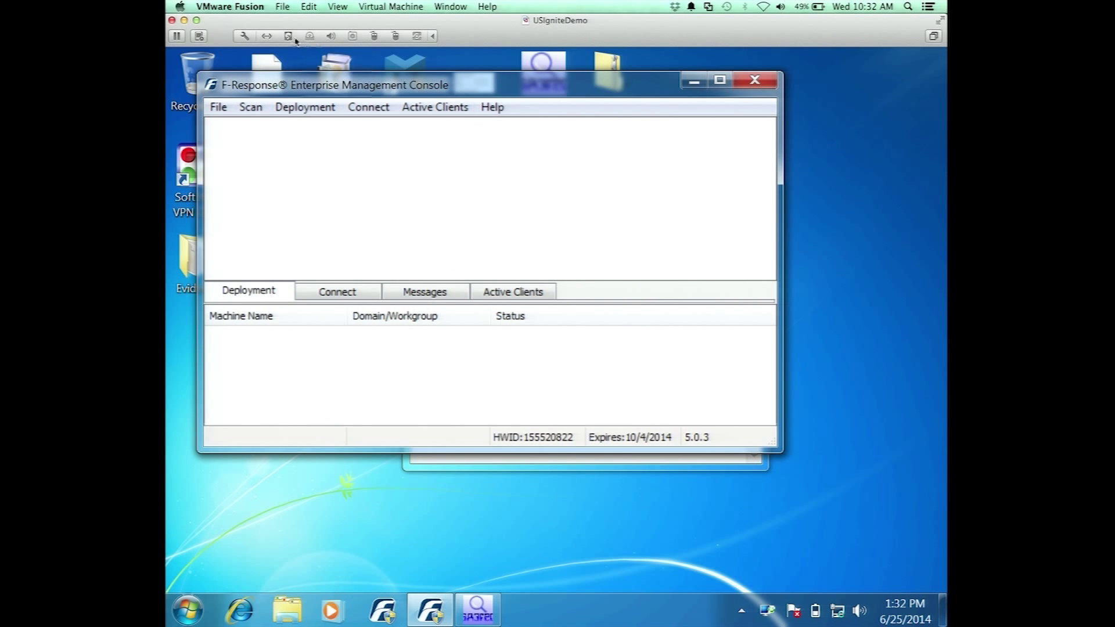
Enter the suspect account's username and password in Configure Credentials on a first attempt
{"action": "left_click", "coordinate": [218, 109]}
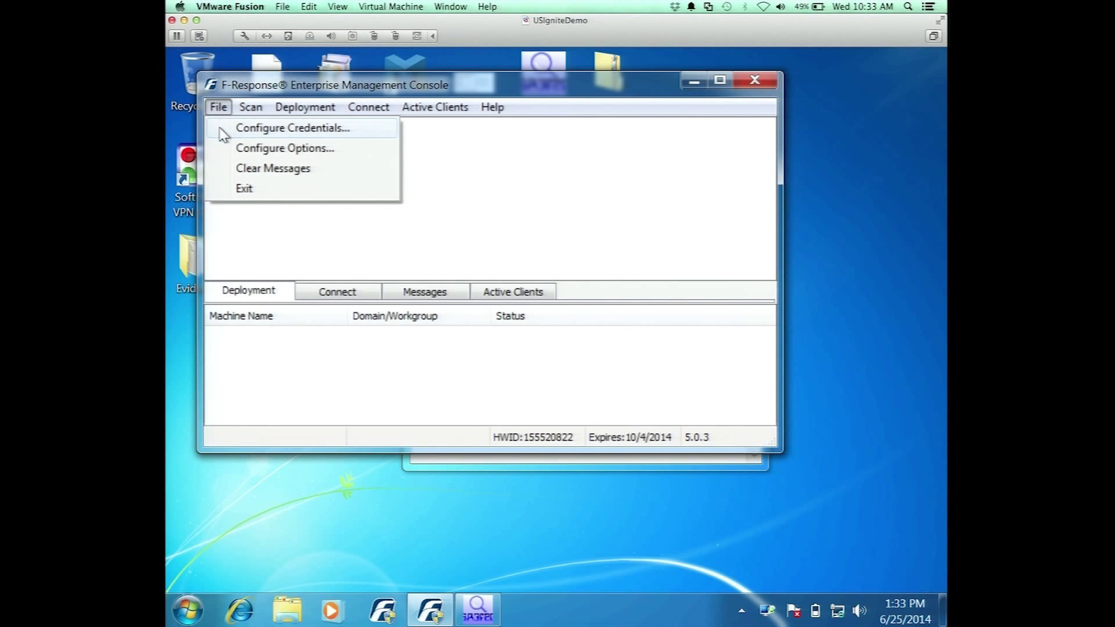
{"action": "left_click", "coordinate": [220, 129]}
{"action": "type", "text": "suspect2"}
{"action": "key", "text": "Tab"}
{"action": "key", "text": "Tab"}
{"action": "type", "text": "•••••••••"}
{"action": "key", "text": "Return"}
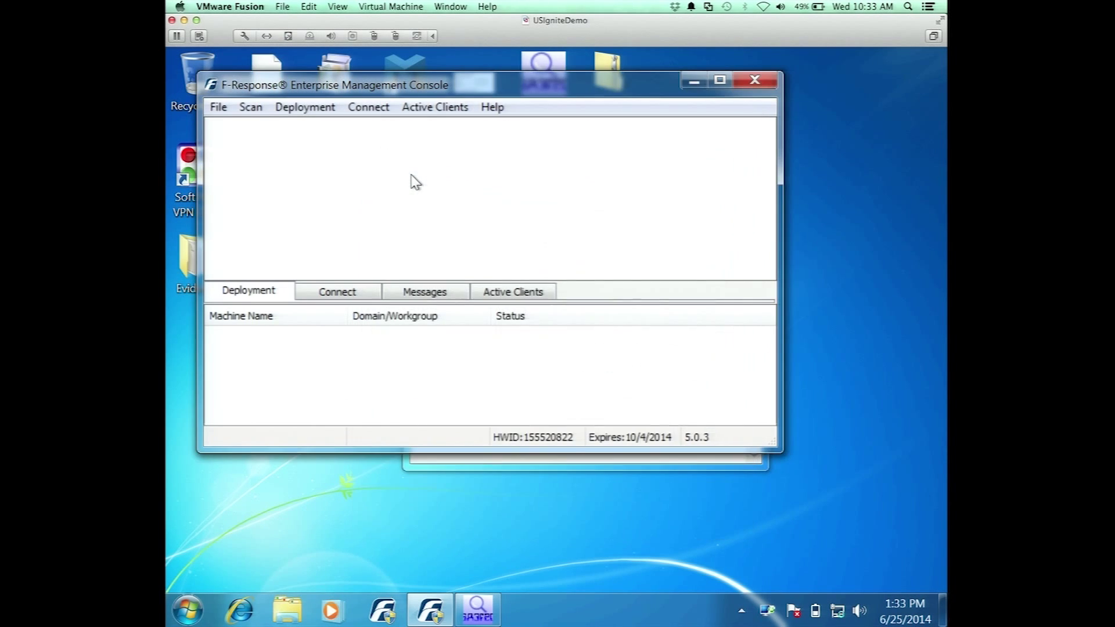
Re-enter the suspect account's username and password, add the account to the list, and save
{"action": "left_click", "coordinate": [244, 109]}
{"action": "left_click", "coordinate": [230, 128]}
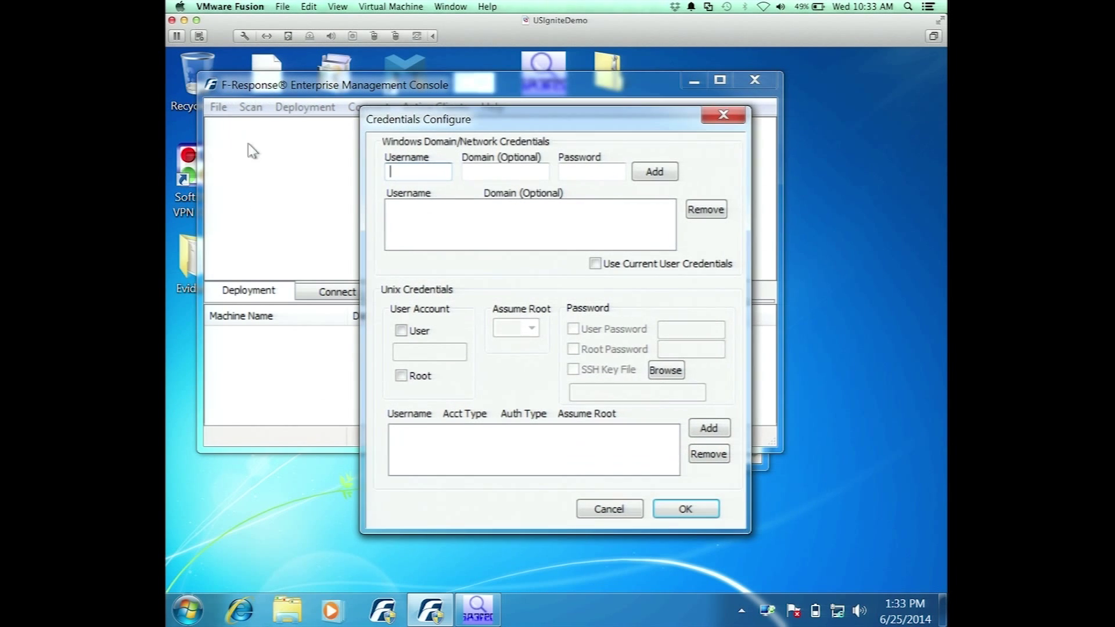
{"action": "left_click", "coordinate": [401, 172]}
{"action": "type", "text": "suspect2"}
{"action": "key", "text": "Tab"}
{"action": "key", "text": "Tab"}
{"action": "type", "text": "Password1"}
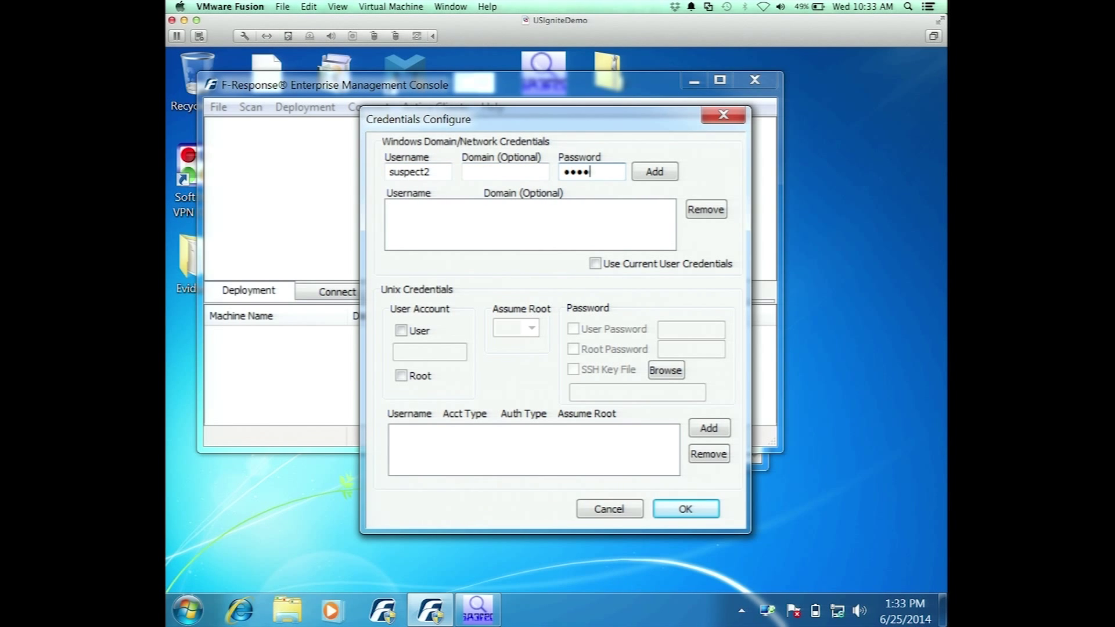
{"action": "left_click", "coordinate": [635, 172]}
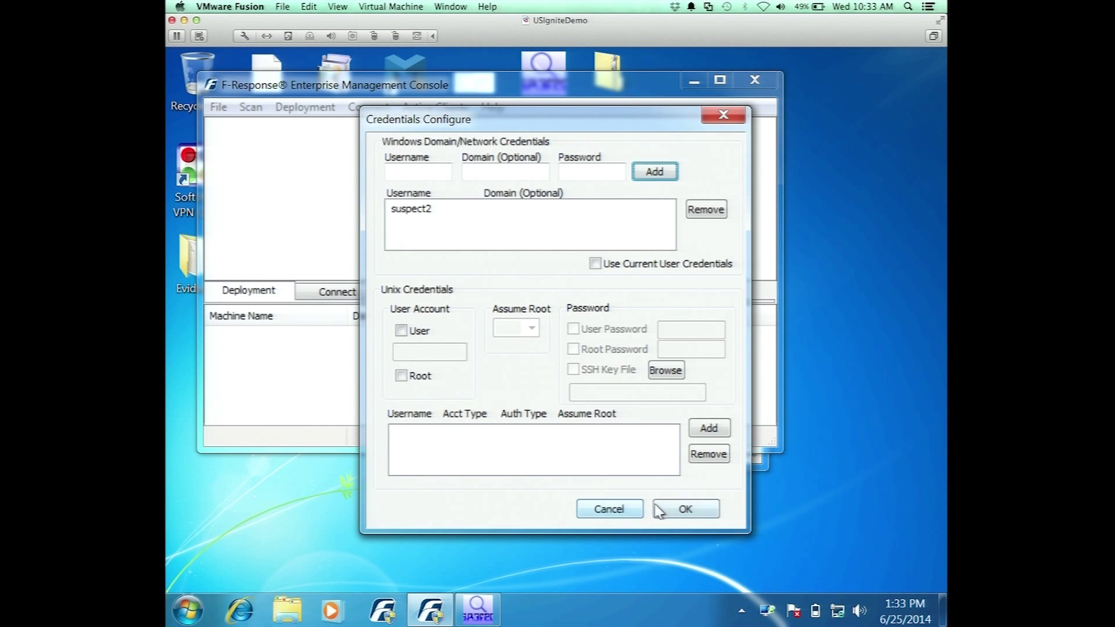
{"action": "left_click", "coordinate": [671, 508]}
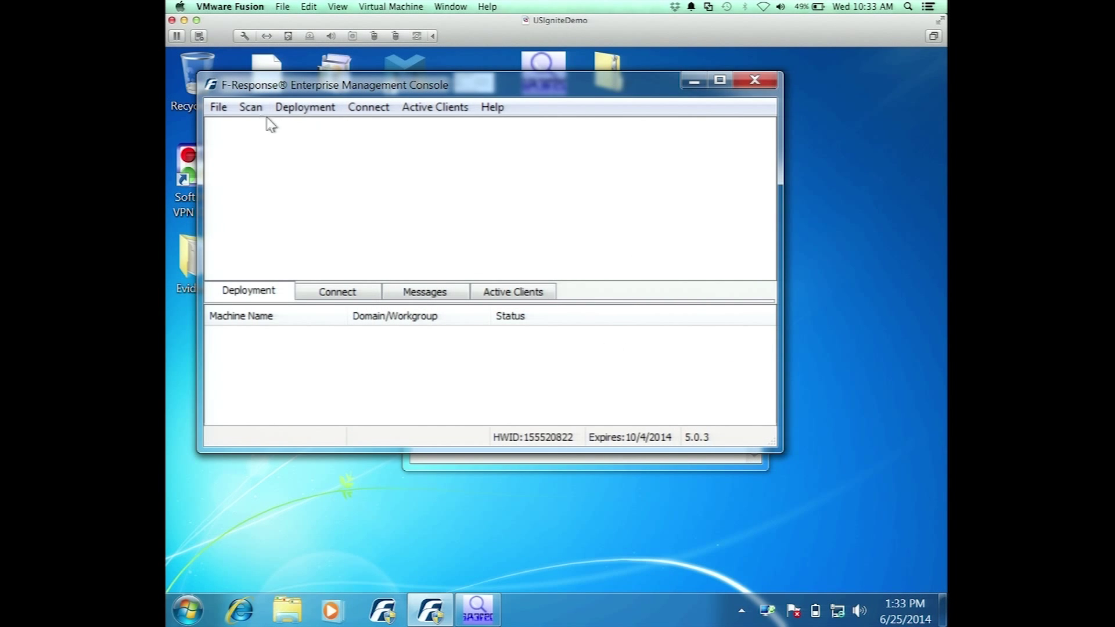
Run a custom network scan of 132.198.255.154
{"action": "left_click", "coordinate": [249, 109]}
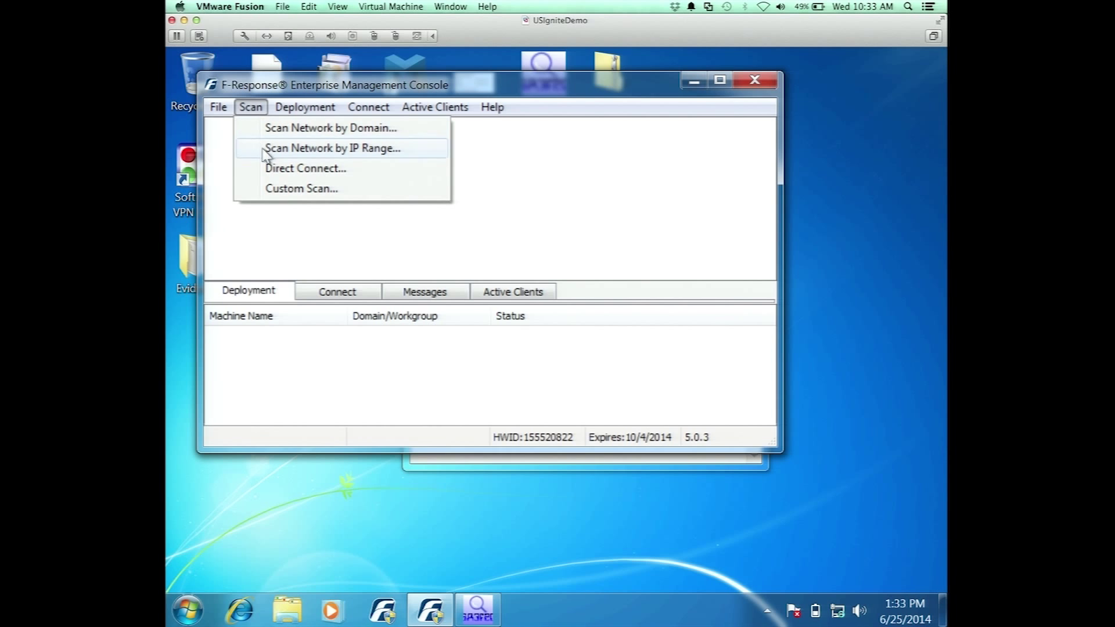
{"action": "left_click", "coordinate": [281, 192]}
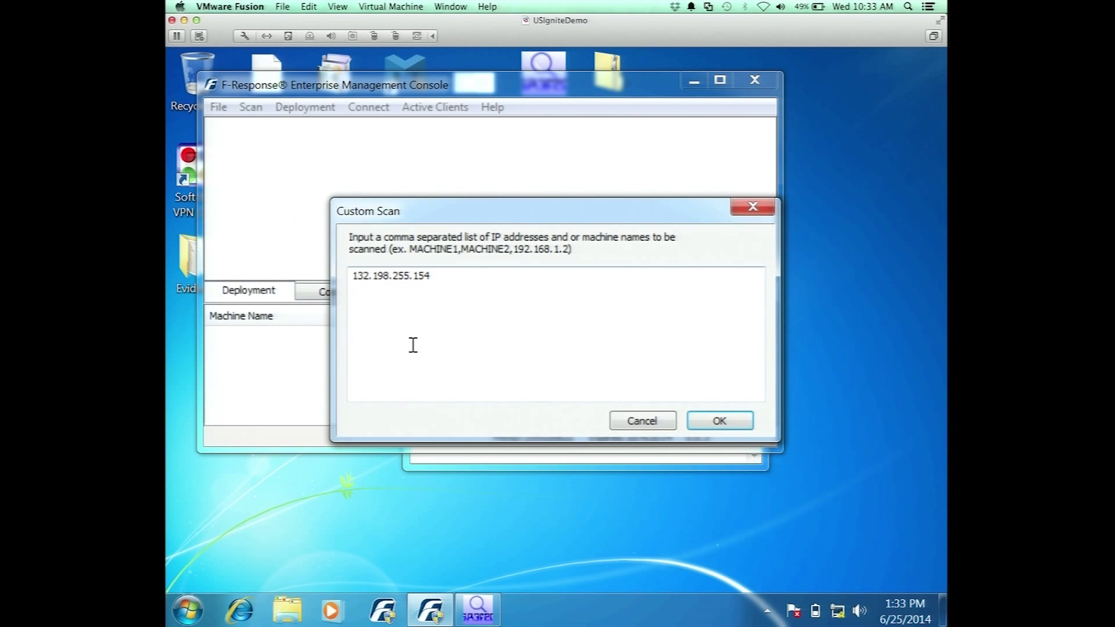
{"action": "left_click", "coordinate": [718, 421]}
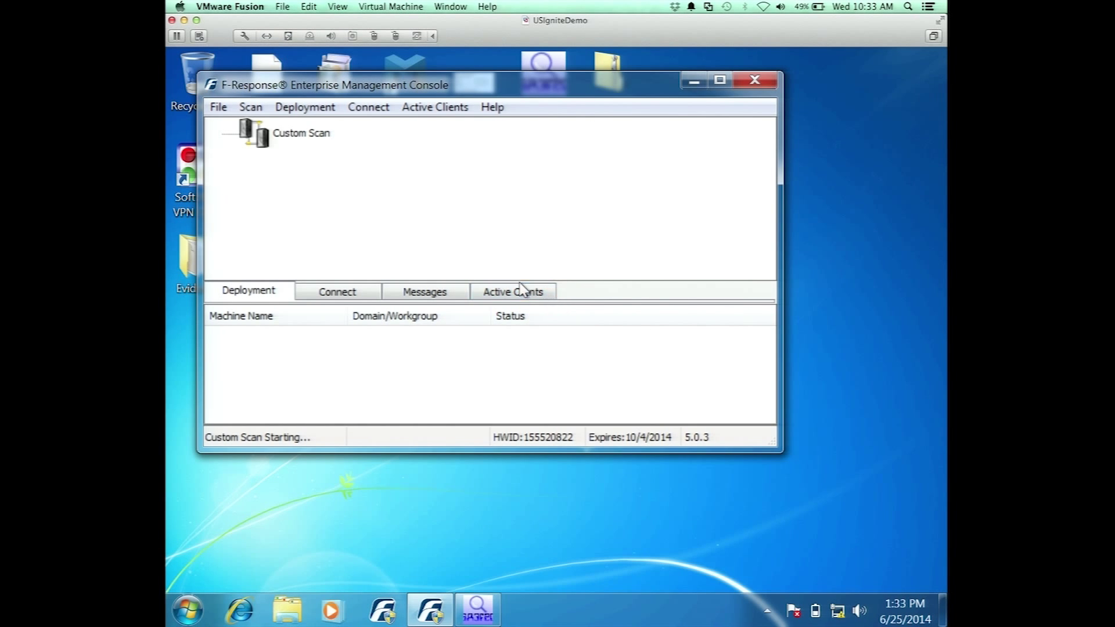
Start F-Response on the found machine 132.198.255.154
{"action": "left_click", "coordinate": [326, 133]}
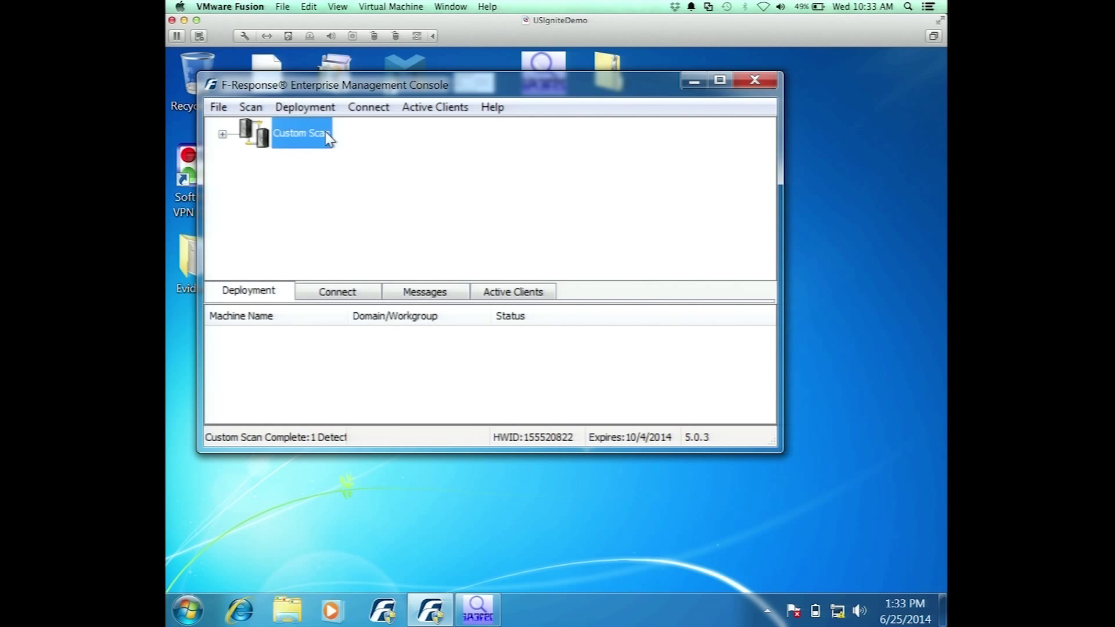
{"action": "left_click", "coordinate": [309, 159]}
{"action": "right_click", "coordinate": [309, 160]}
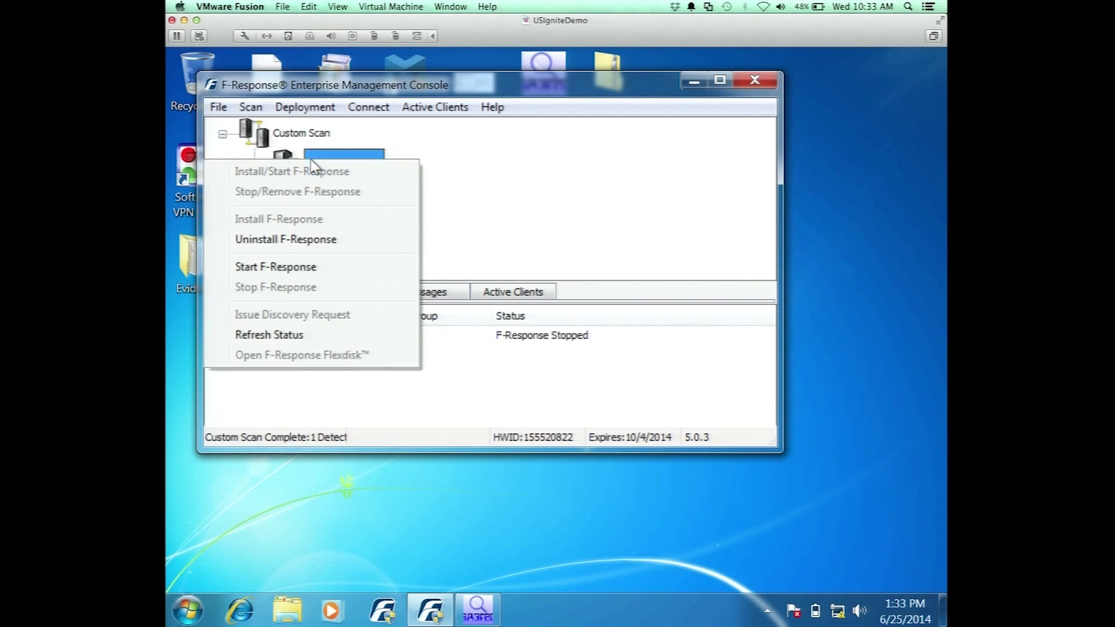
{"action": "left_click", "coordinate": [321, 268]}
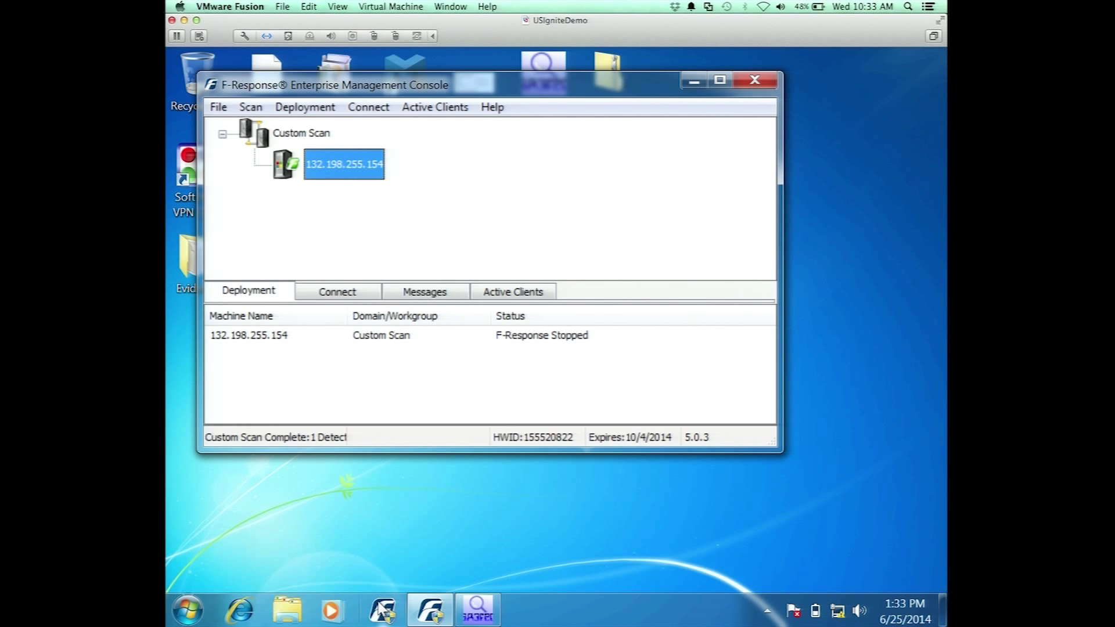
Return to X-Ways Forensics and open the partition's Users folder to show the profile folders
{"action": "left_click", "coordinate": [475, 618]}
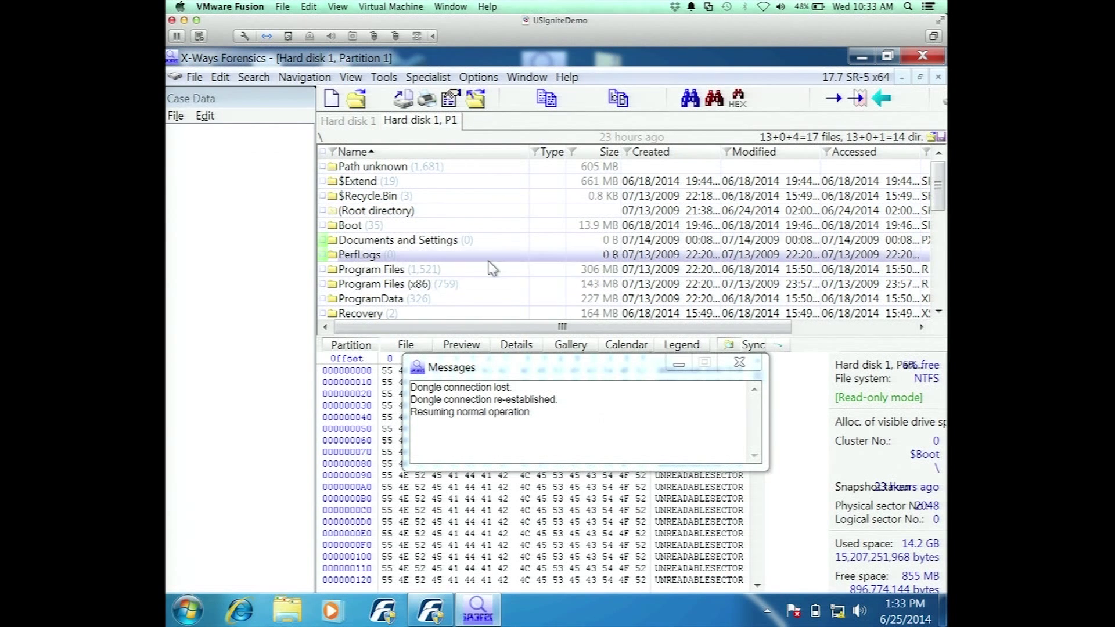
{"action": "scroll", "coordinate": [381, 256], "scroll_direction": "down", "scroll_amount": 1}
{"action": "left_click", "coordinate": [389, 258]}
{"action": "scroll", "coordinate": [387, 261], "scroll_direction": "down", "scroll_amount": 1}
{"action": "scroll", "coordinate": [383, 273], "scroll_direction": "up", "scroll_amount": 1}
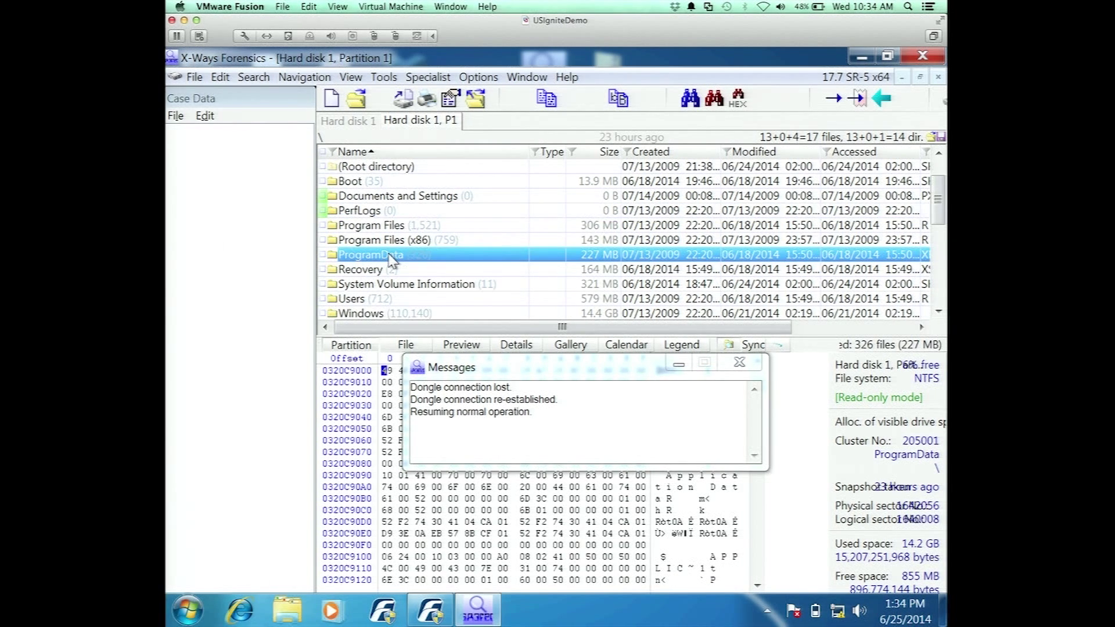
{"action": "double_click", "coordinate": [373, 298]}
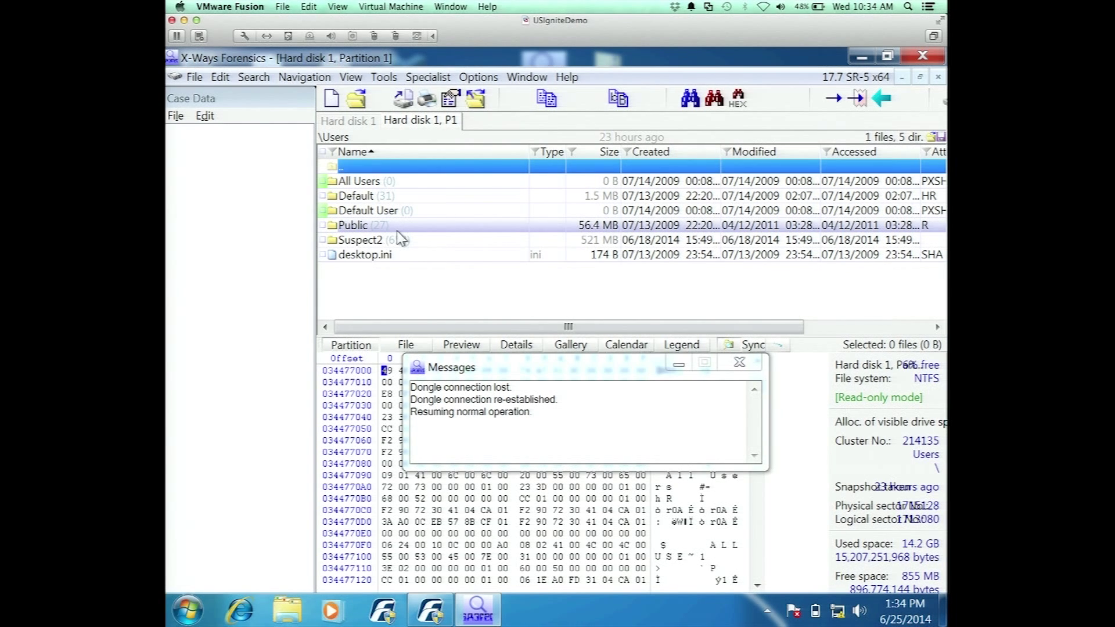
{"action": "left_click", "coordinate": [195, 77]}
Create an E01 evidence image of the partition in Desktop\Evidence, overwriting the old description file
{"action": "left_click", "coordinate": [207, 190]}
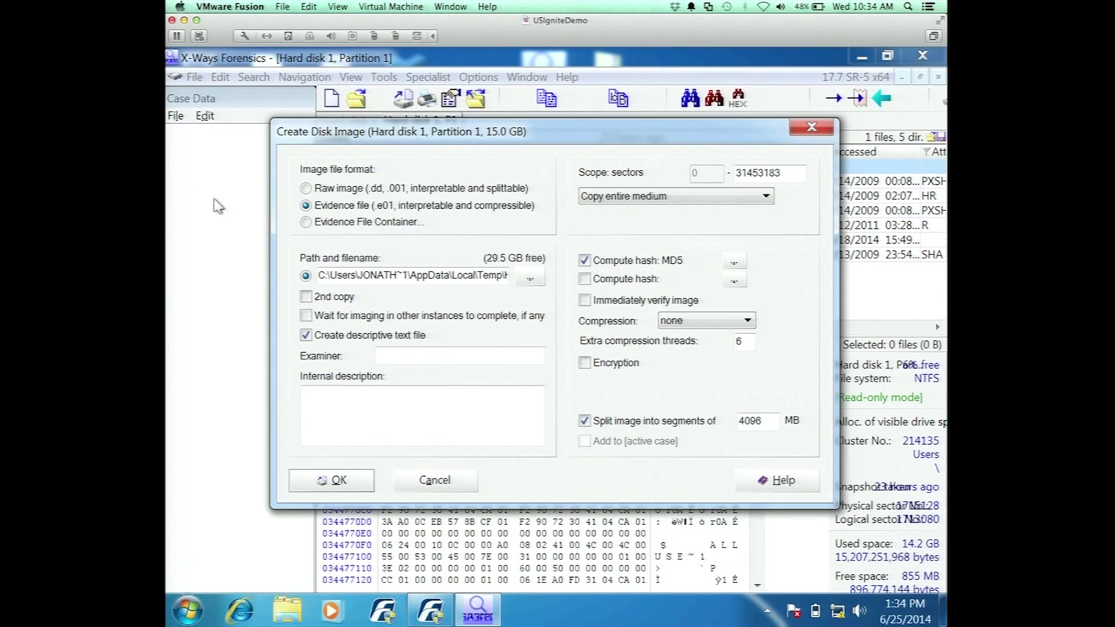
{"action": "left_click", "coordinate": [527, 280]}
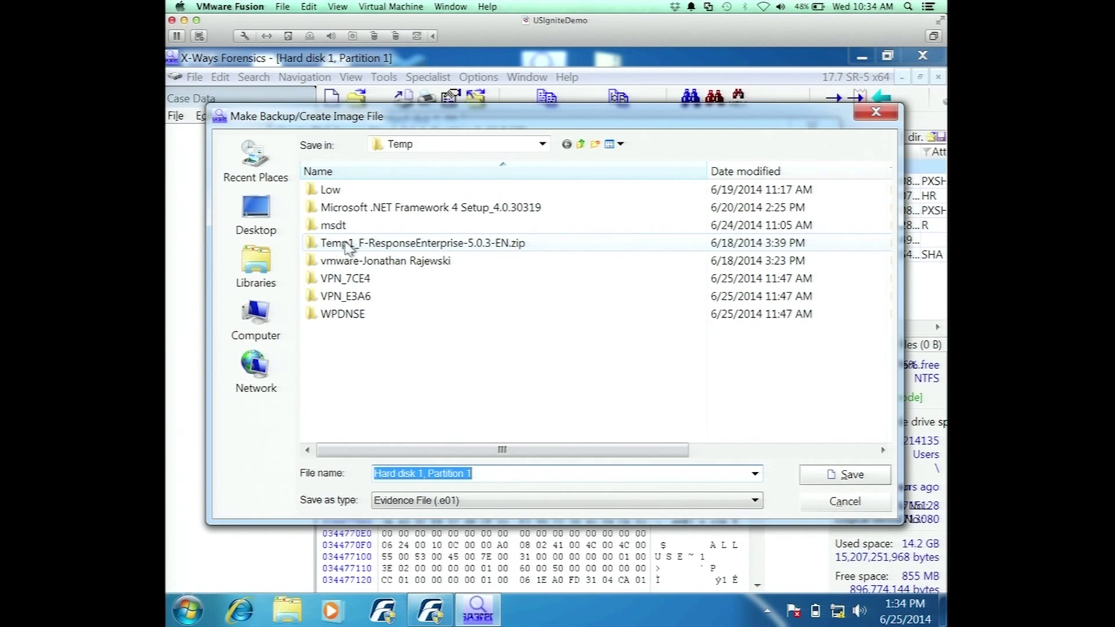
{"action": "left_click", "coordinate": [284, 223]}
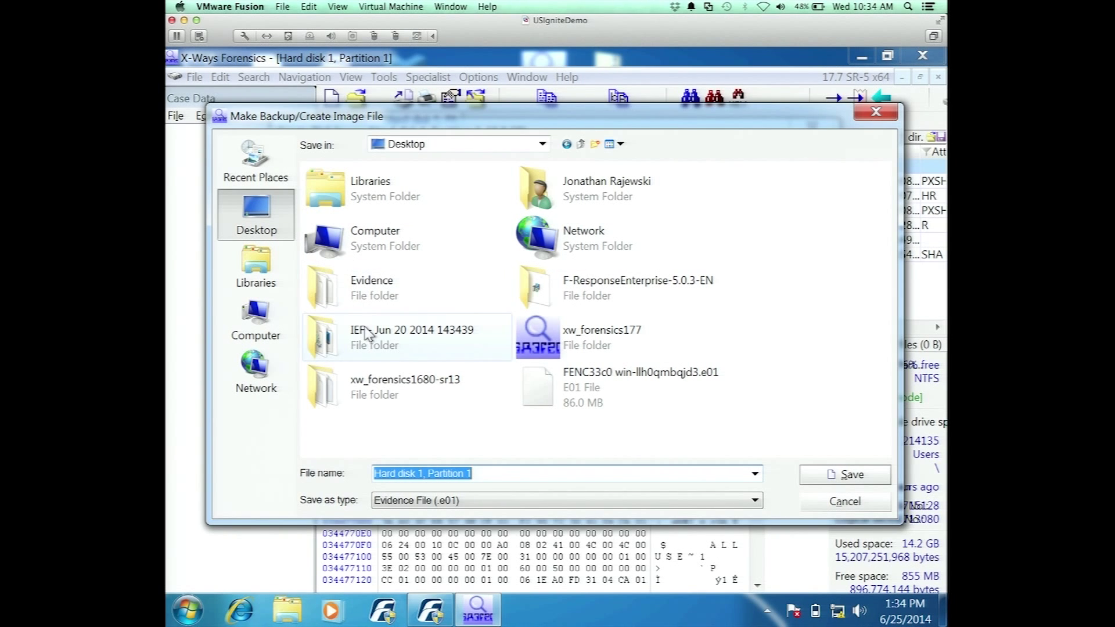
{"action": "double_click", "coordinate": [400, 299]}
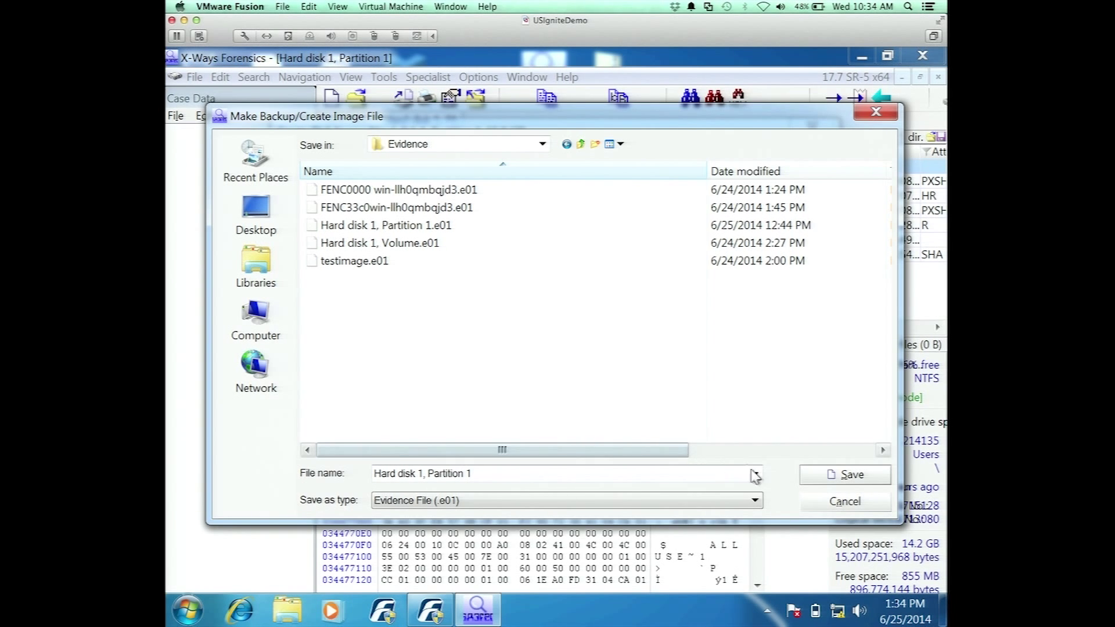
{"action": "left_click", "coordinate": [825, 479]}
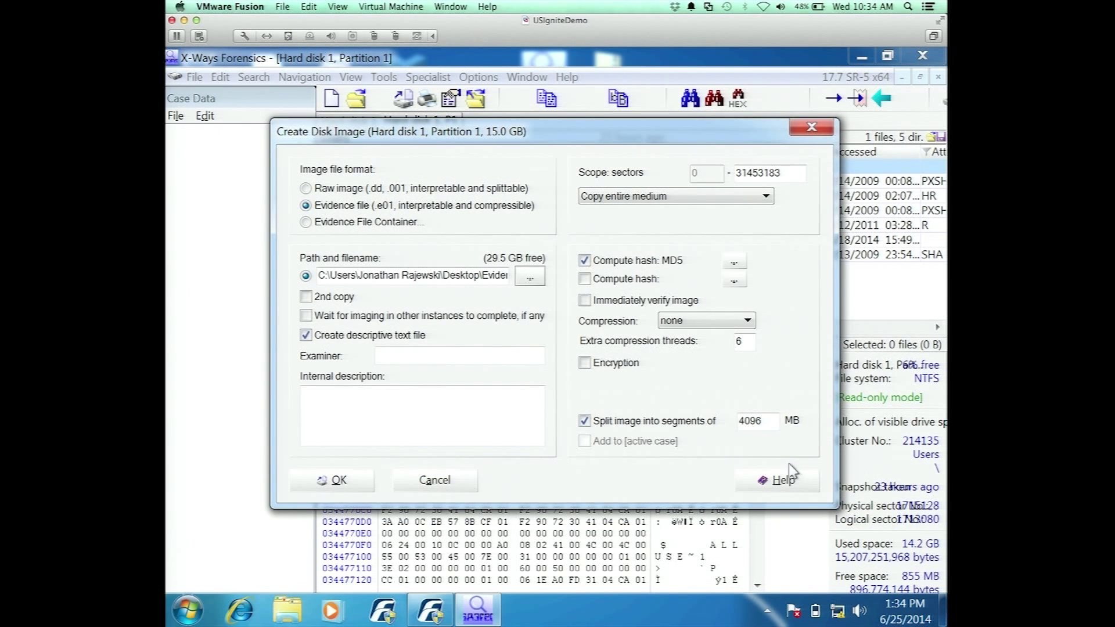
{"action": "left_click", "coordinate": [355, 484]}
{"action": "left_click", "coordinate": [506, 361]}
{"action": "left_click", "coordinate": [506, 361]}
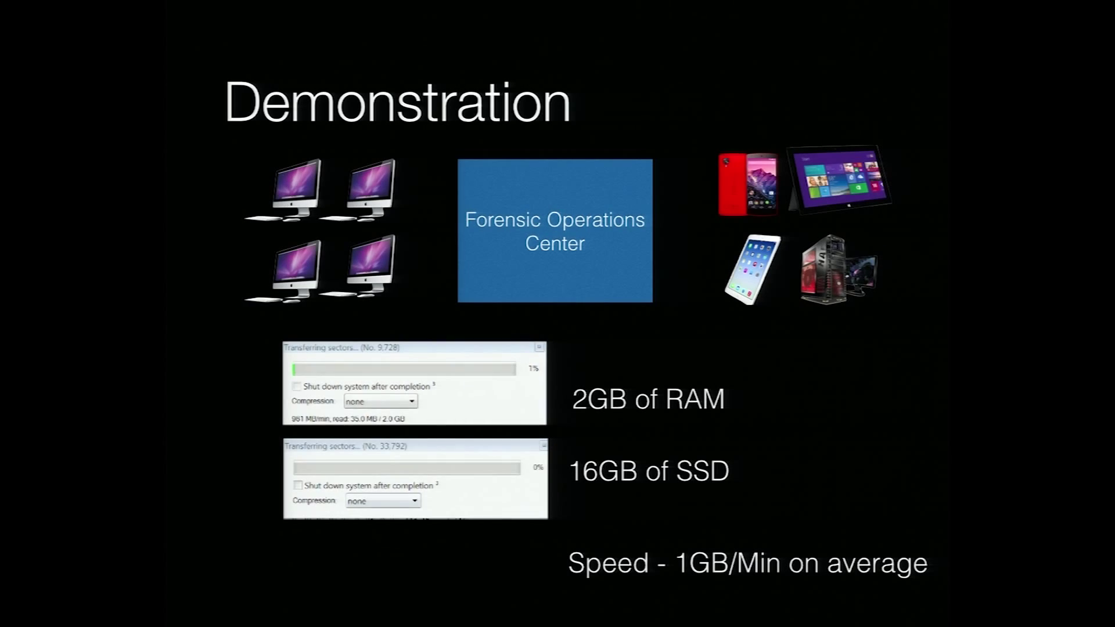
Advance the presentation to the 'Bringing this to reality' slide
{"action": "key", "text": "Right"}
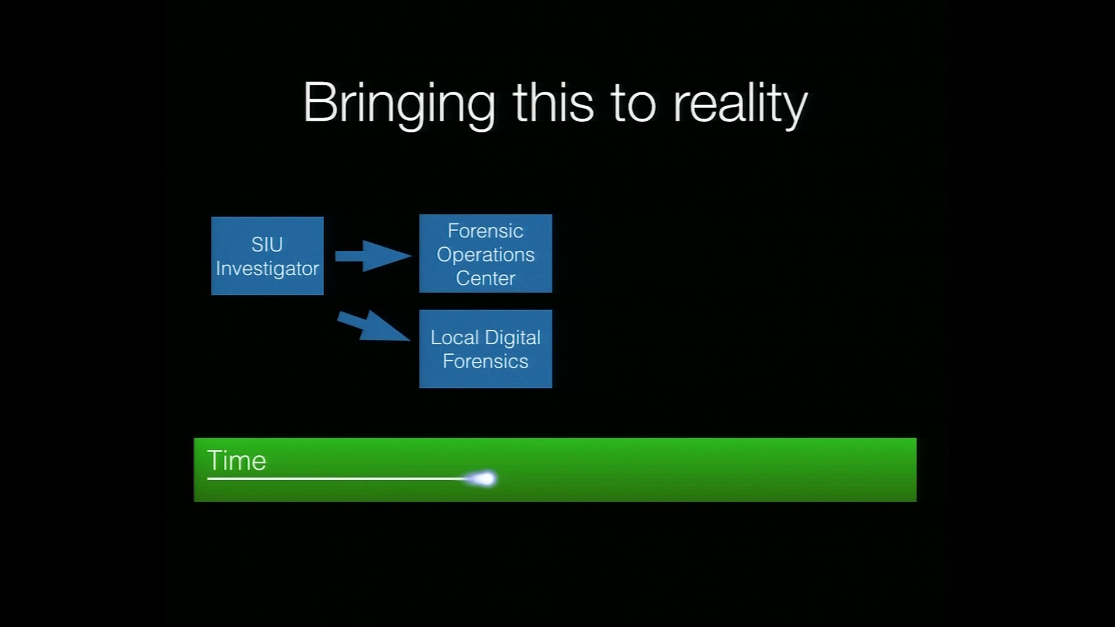